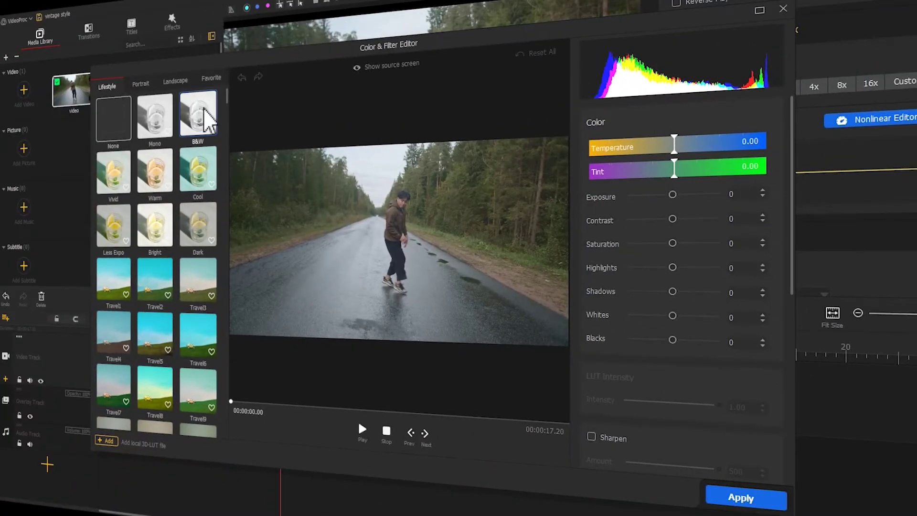
# Step: Apply the B&W filter to the dancing clip in the Color & Filter Editor
pyautogui.click(205, 110)
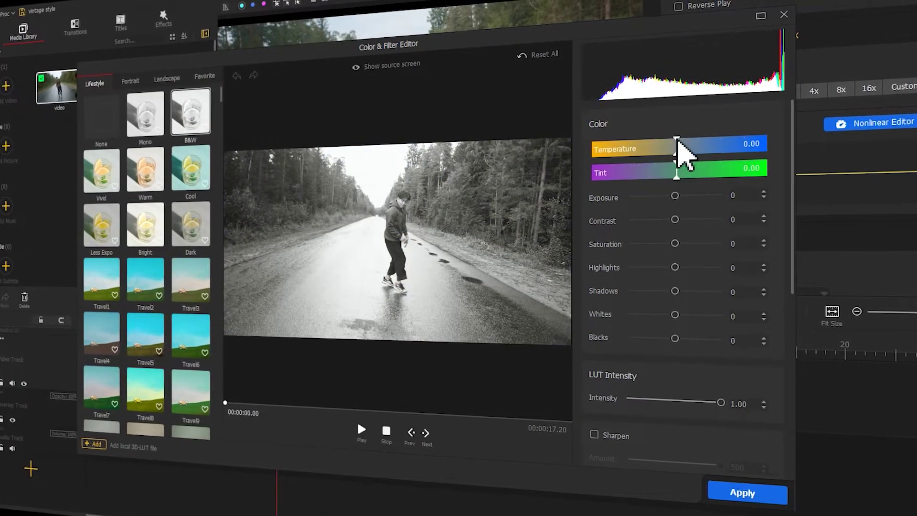
# Step: Lower the clip's colour temperature slightly, then launch VideoProc Vlogger from the desktop
pyautogui.moveTo(675, 144); pyautogui.dragTo(664, 144)
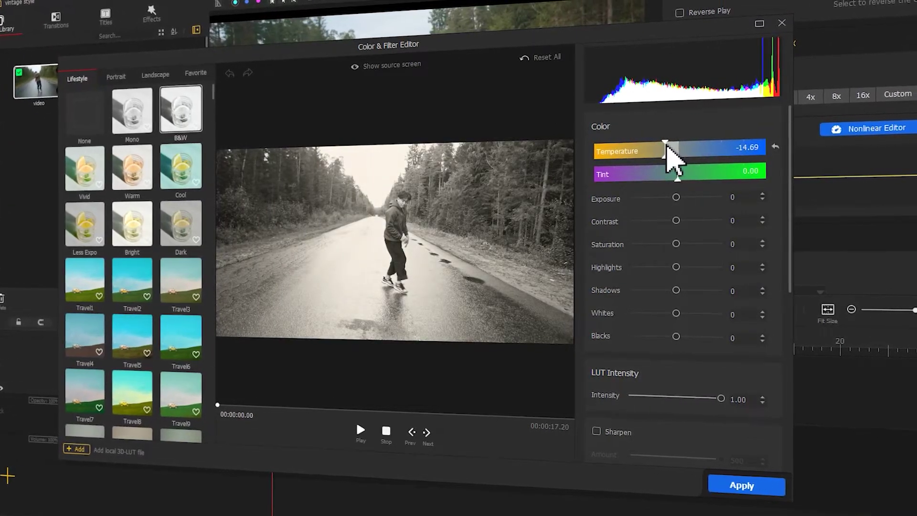
pyautogui.moveTo(788, 159); pyautogui.dragTo(792, 272)
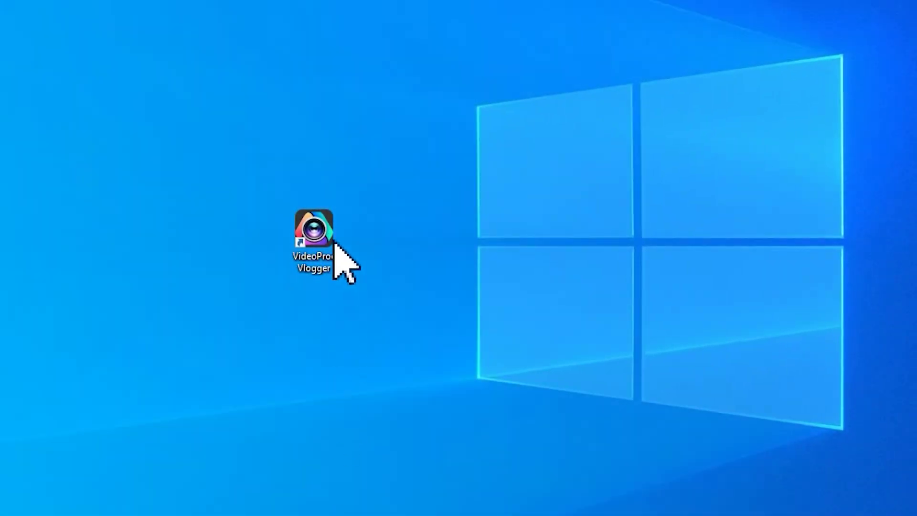
pyautogui.click(332, 230)
pyautogui.click(334, 230)
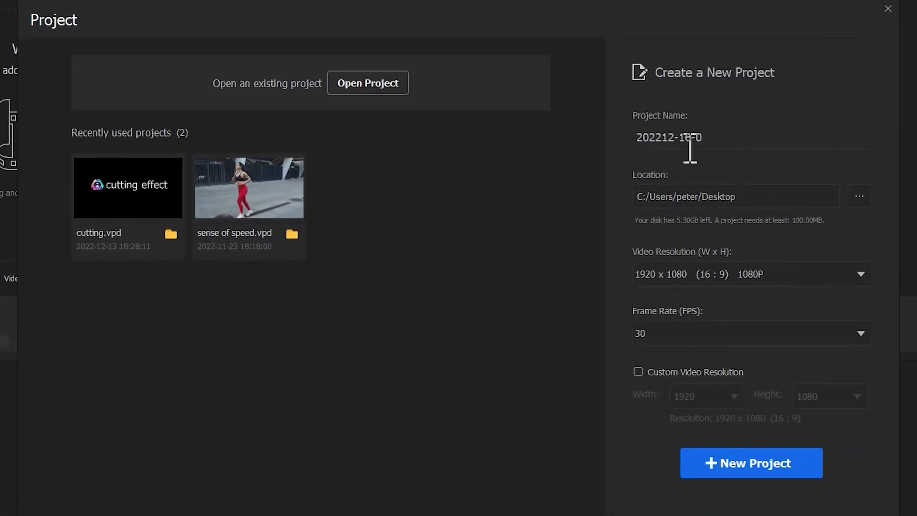
# Step: Create a new project named 'vintage style'
pyautogui.doubleClick(720, 137)
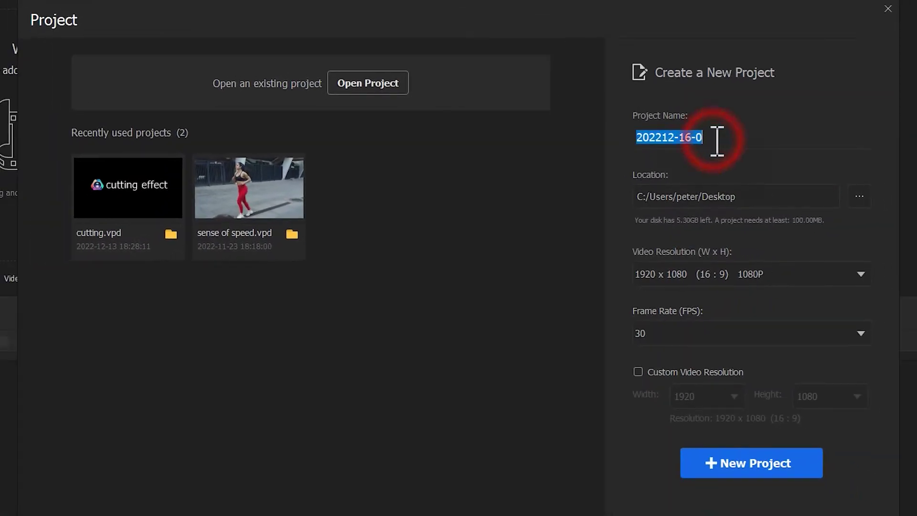
pyautogui.write('vintage style')
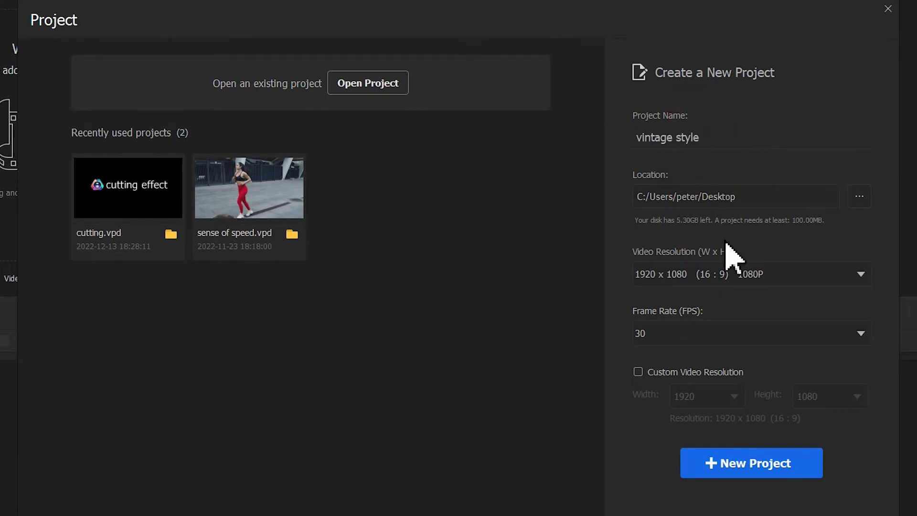
pyautogui.click(751, 466)
# Step: Import video.mp4 into the media library and place it on the video track
pyautogui.click(176, 178)
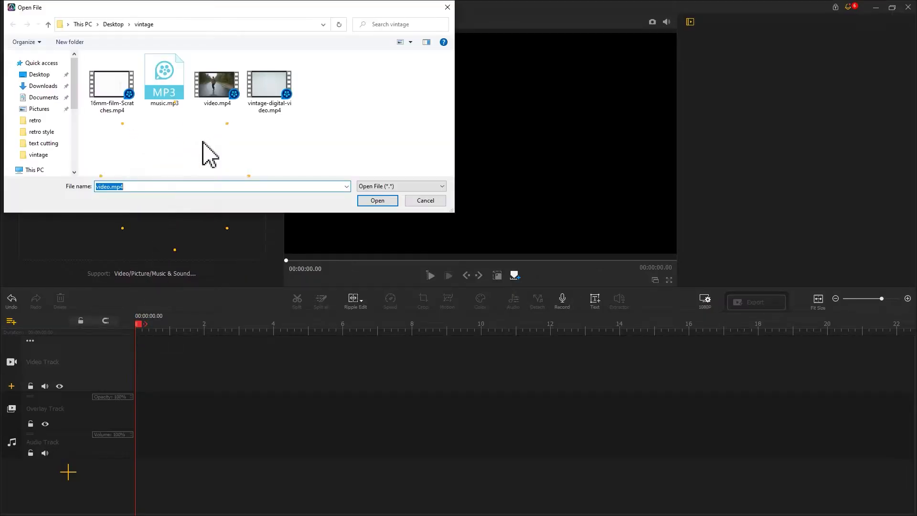
pyautogui.click(215, 96)
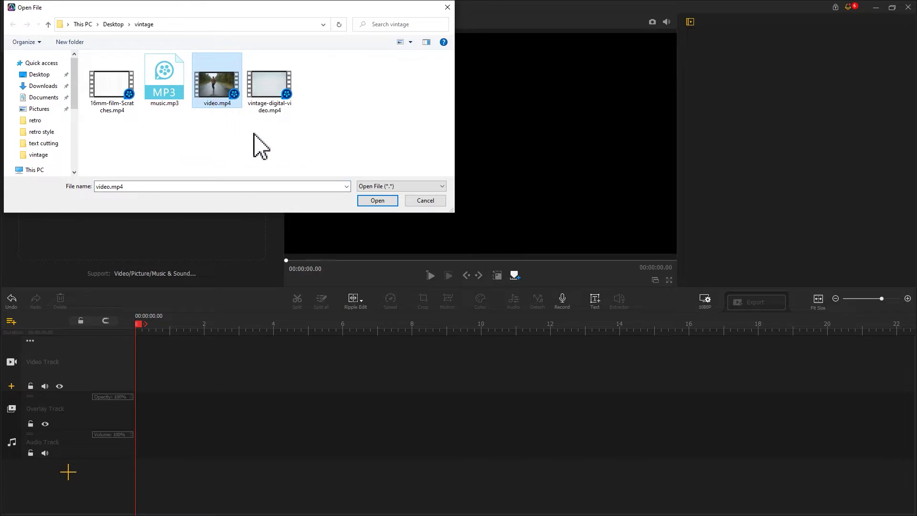
pyautogui.click(377, 201)
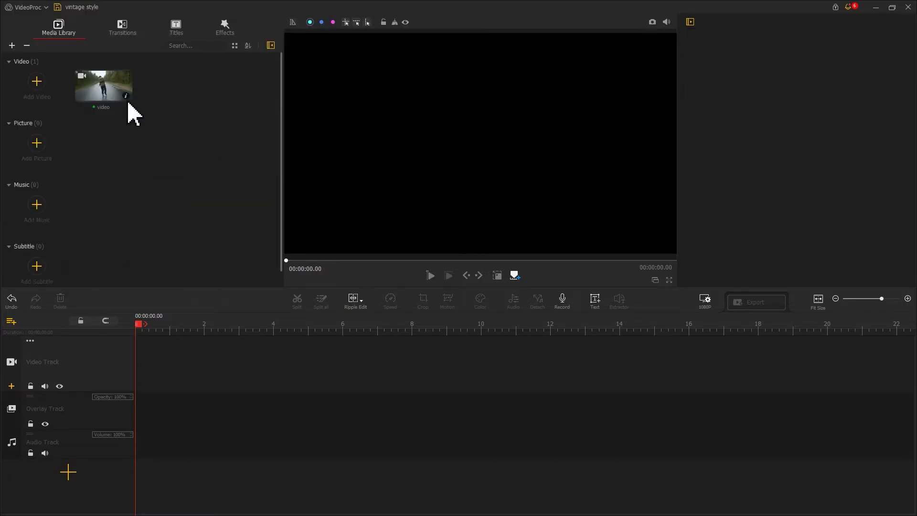
pyautogui.moveTo(116, 96); pyautogui.dragTo(158, 369)
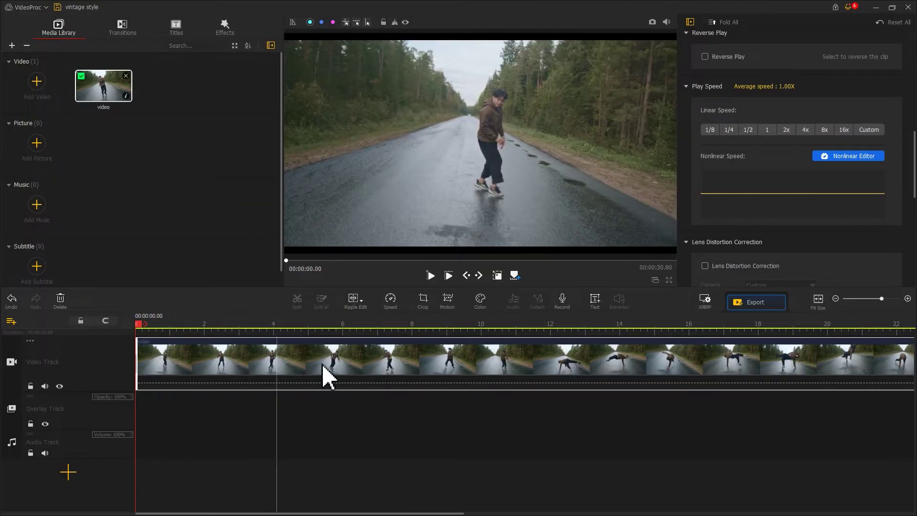
# Step: Split the dancing clip at 00:00:17.20 and delete the trailing part
pyautogui.click(737, 326)
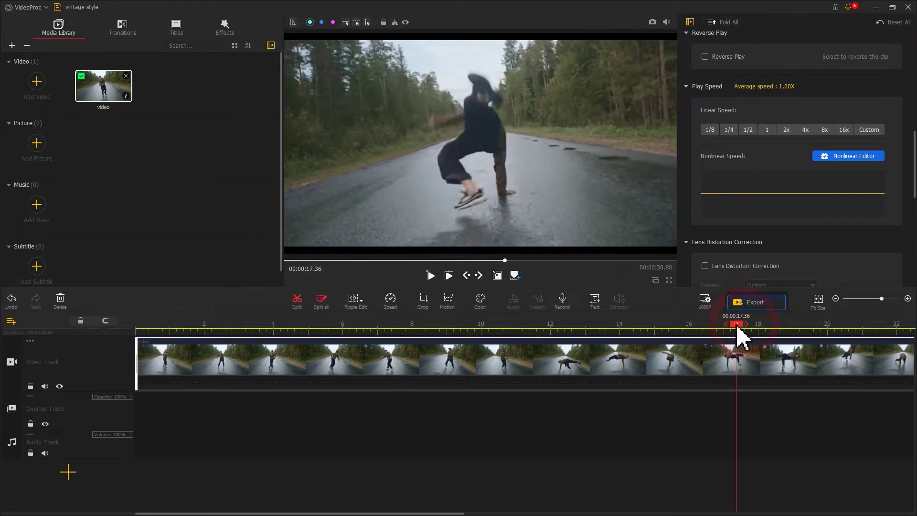
pyautogui.moveTo(738, 328); pyautogui.dragTo(730, 327)
pyautogui.click(298, 298)
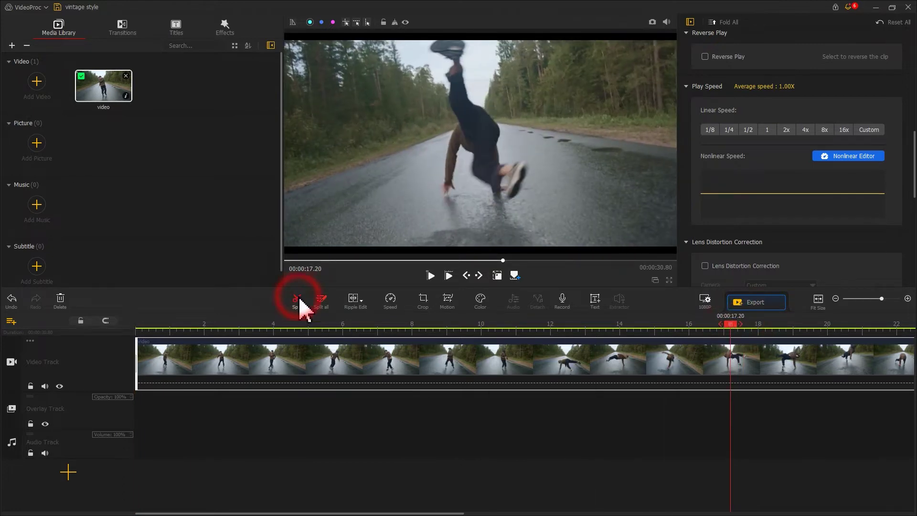
pyautogui.click(766, 365)
pyautogui.press('Delete')
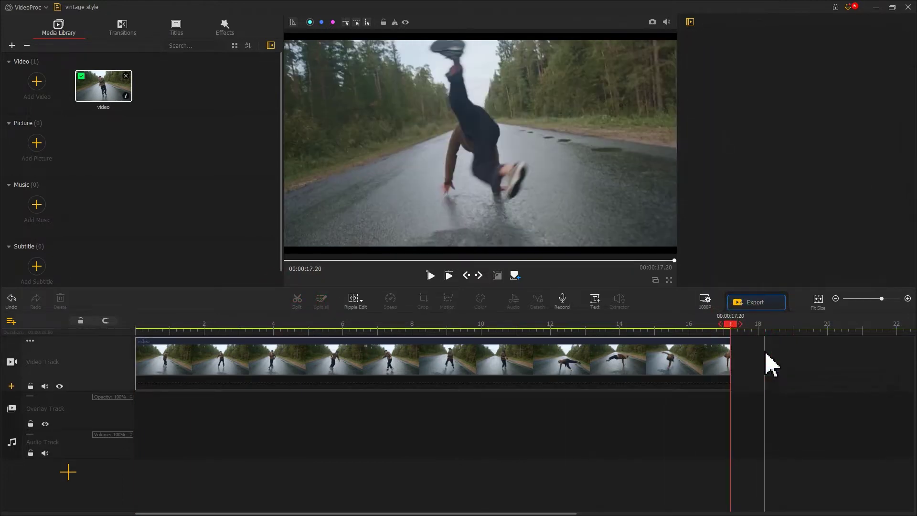
pyautogui.click(347, 363)
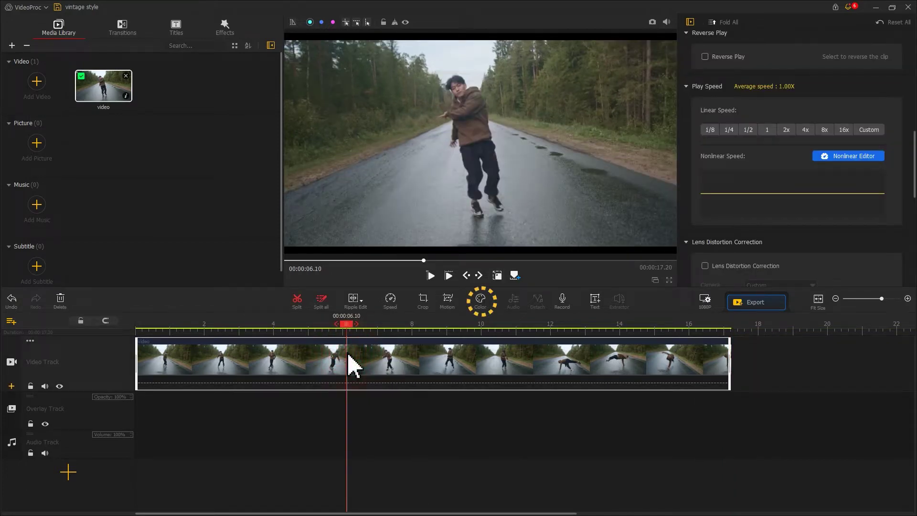
# Step: In the Color & Filter Editor, apply the B&W filter to the trimmed clip
pyautogui.click(474, 304)
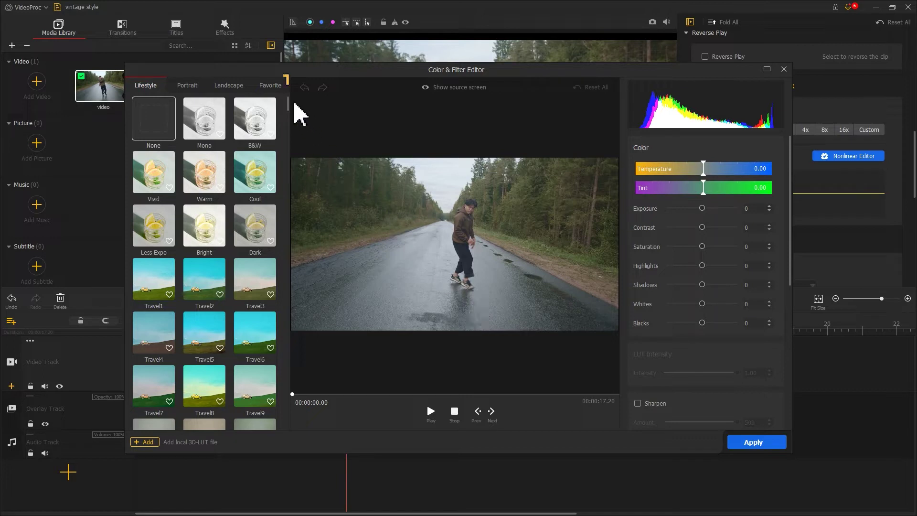
pyautogui.scroll(-5, 290, 113)
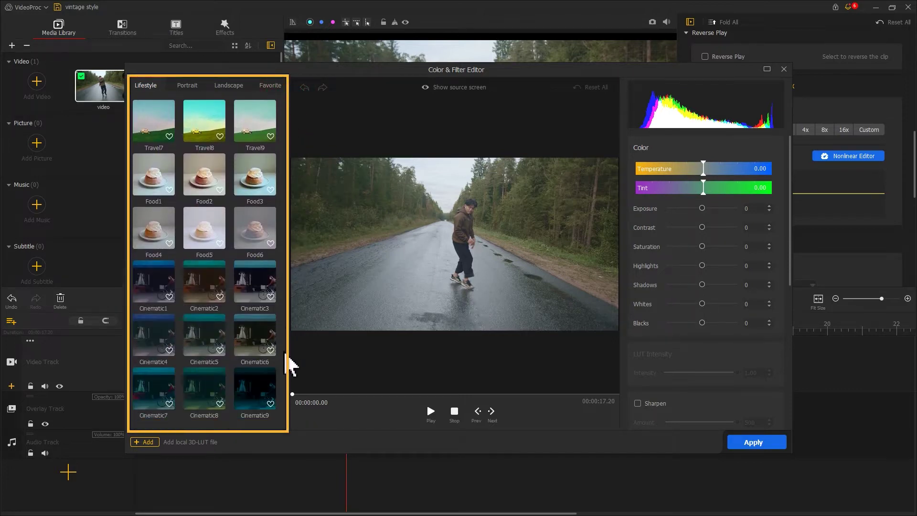
pyautogui.moveTo(288, 358); pyautogui.dragTo(285, 91)
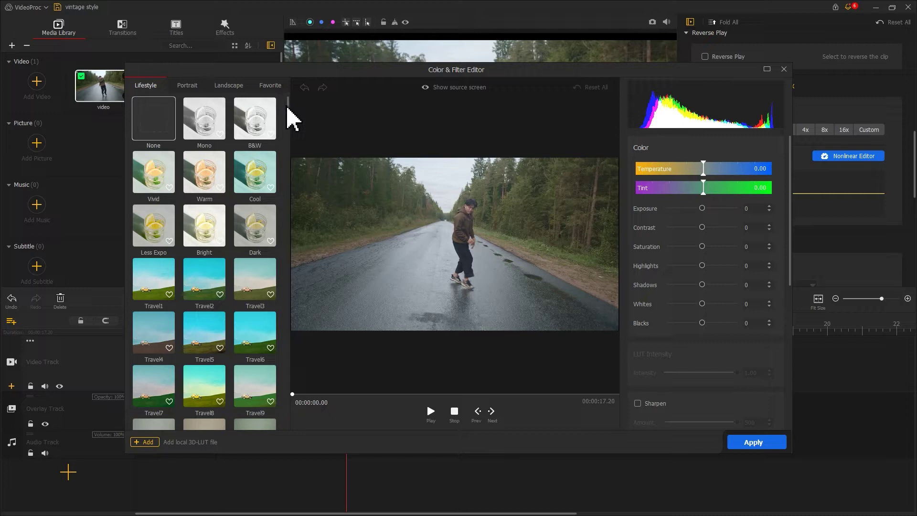
pyautogui.click(258, 116)
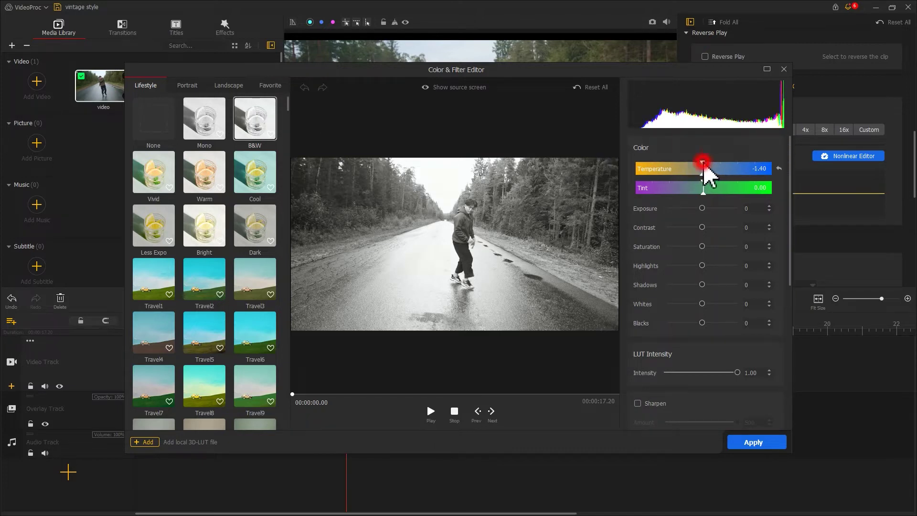
# Step: Lower Temperature to -14.69 for a warm sepia tone
pyautogui.moveTo(703, 164); pyautogui.dragTo(694, 164)
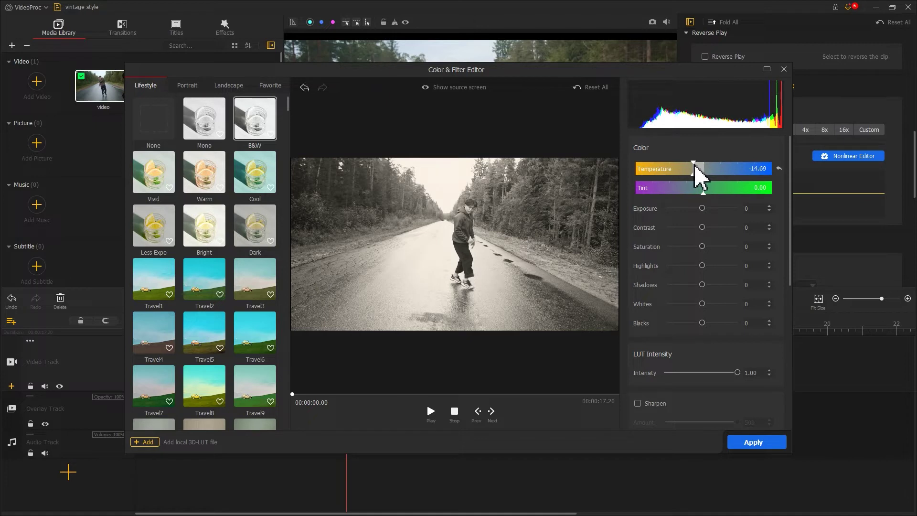
pyautogui.moveTo(792, 178); pyautogui.dragTo(795, 269)
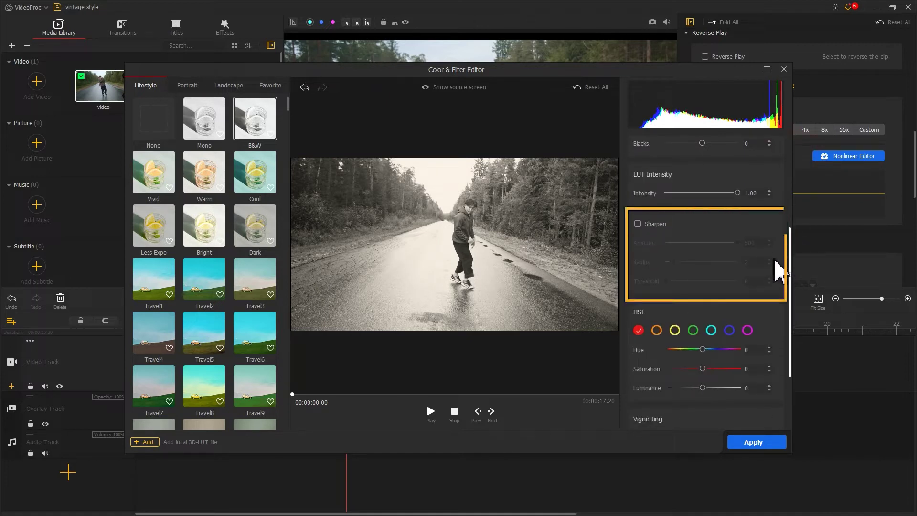
# Step: Enable Sharpen with Amount 387 and Radius 8
pyautogui.click(637, 223)
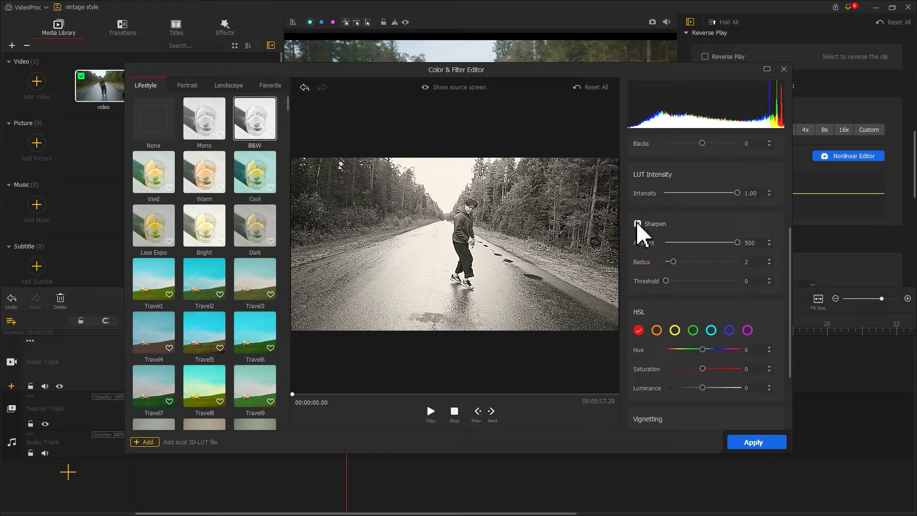
pyautogui.moveTo(737, 243); pyautogui.dragTo(721, 263)
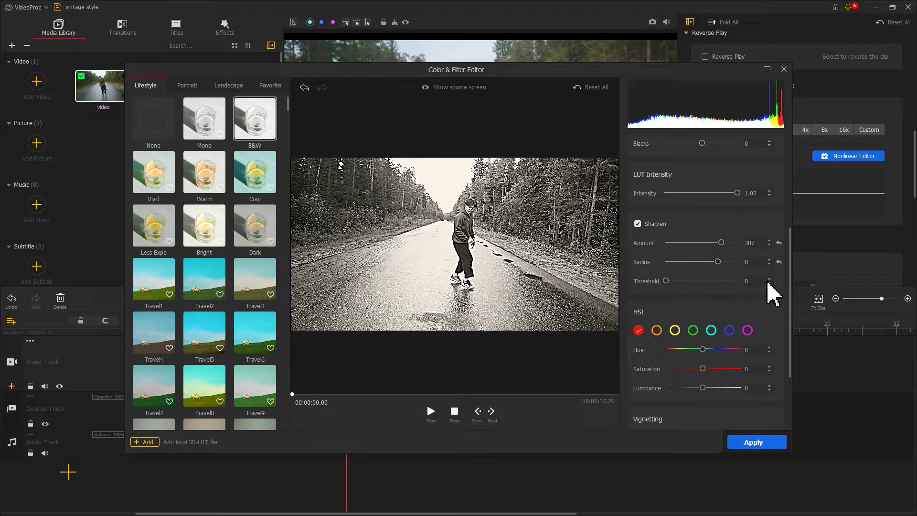
pyautogui.moveTo(792, 297); pyautogui.dragTo(790, 165)
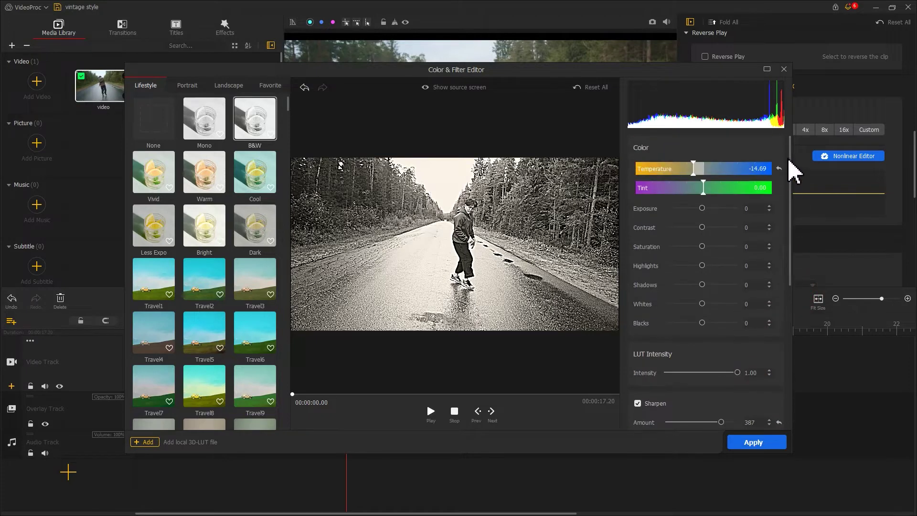
# Step: Set Exposure and Contrast to -100, compare against the source, and apply the correction
pyautogui.moveTo(702, 209); pyautogui.dragTo(660, 231)
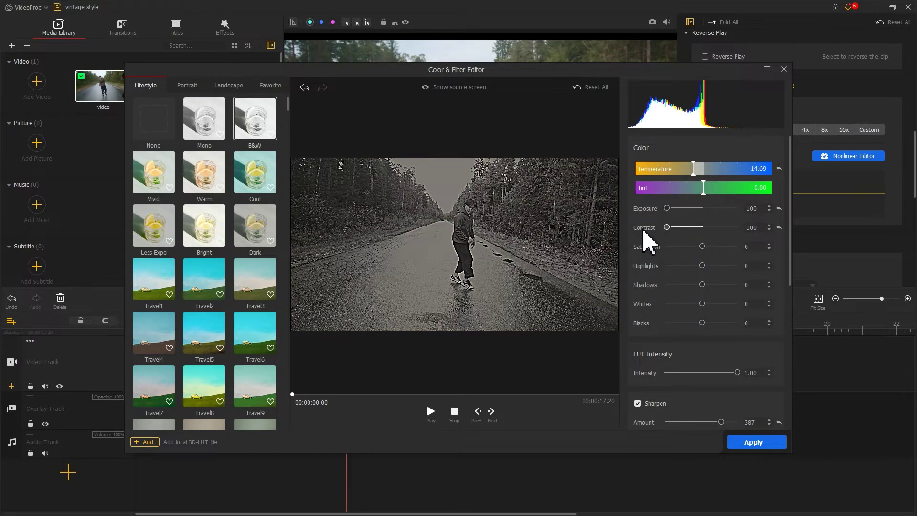
pyautogui.click(473, 88)
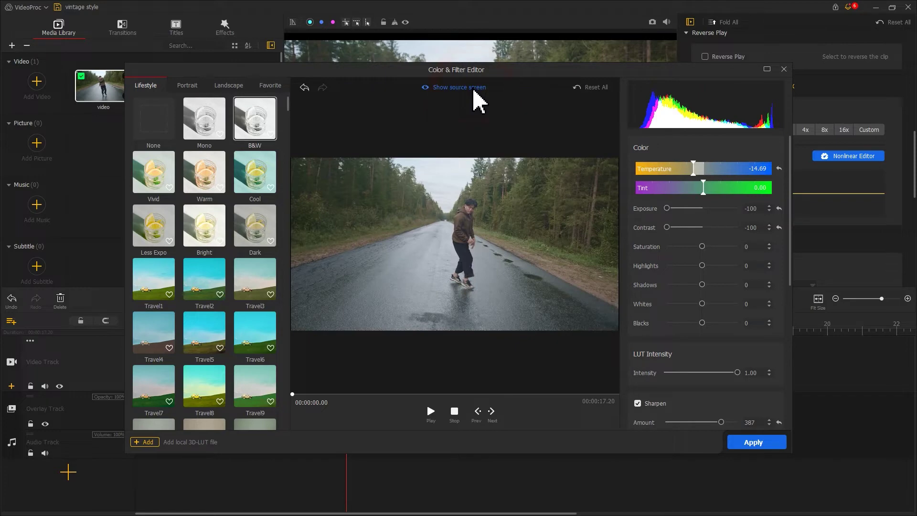
pyautogui.click(472, 89)
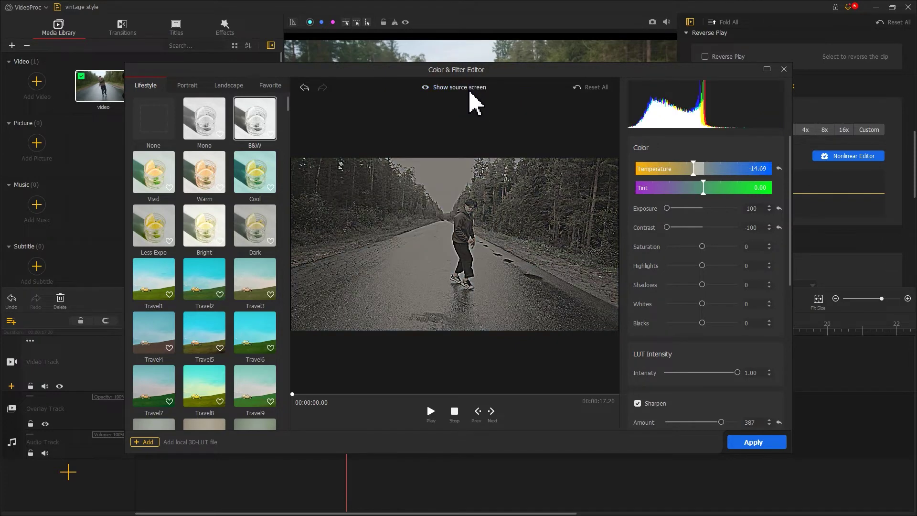
pyautogui.click(748, 443)
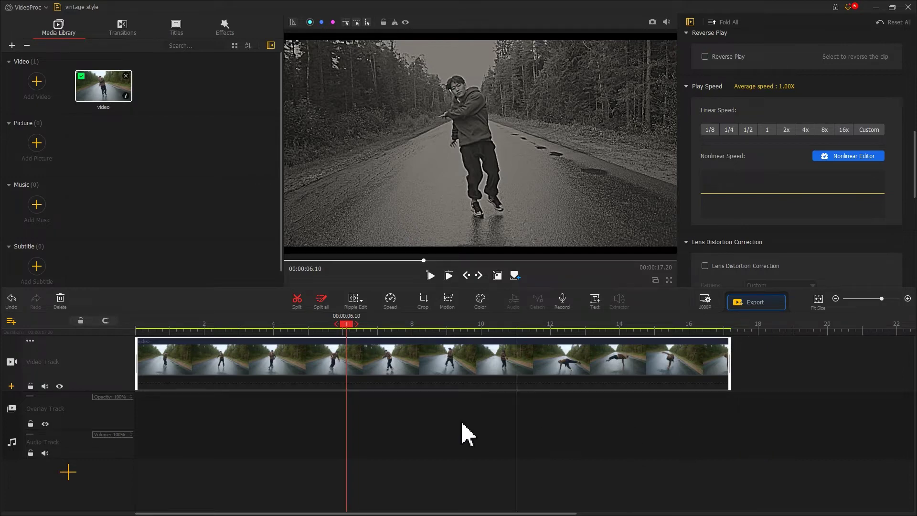
# Step: Replay the clip from the start and set Play Speed to 2x, shortening it to 8.60 s
pyautogui.click(137, 325)
pyautogui.press('space')
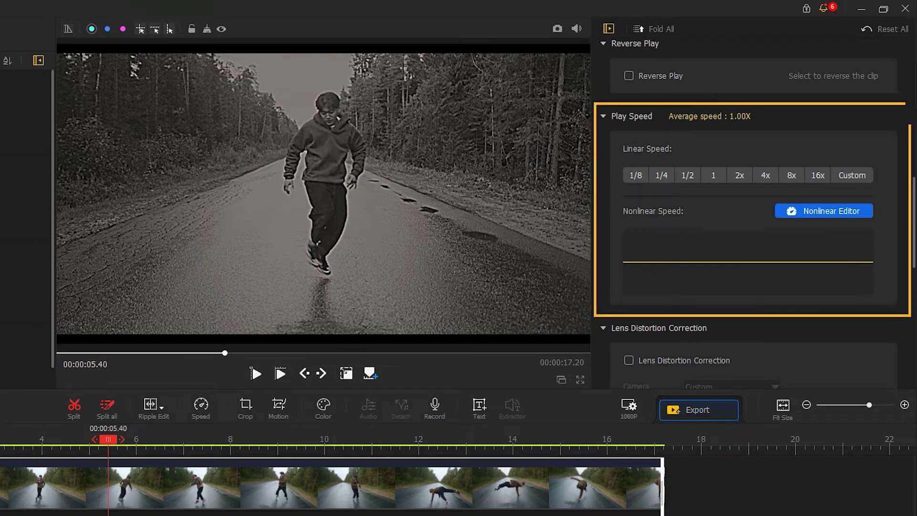
pyautogui.click(739, 175)
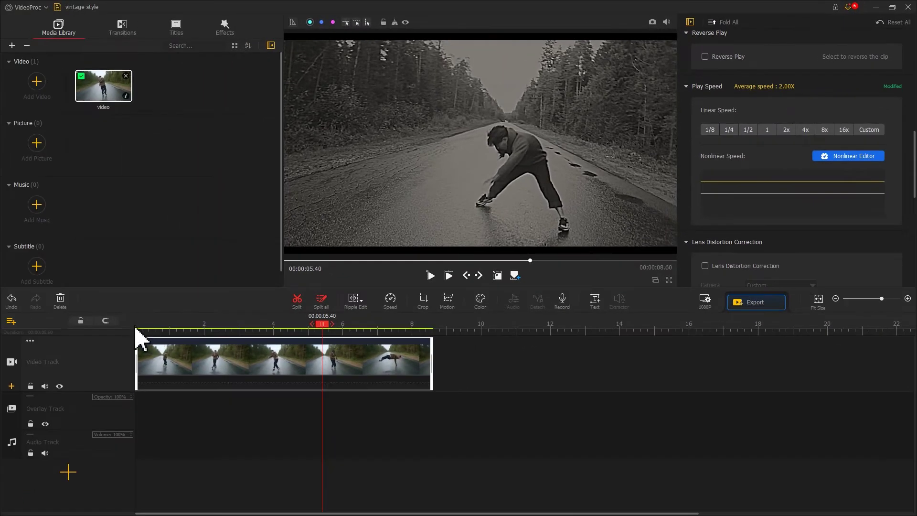
# Step: Reset the playhead to the start and bring up the Add Video file browser
pyautogui.click(139, 327)
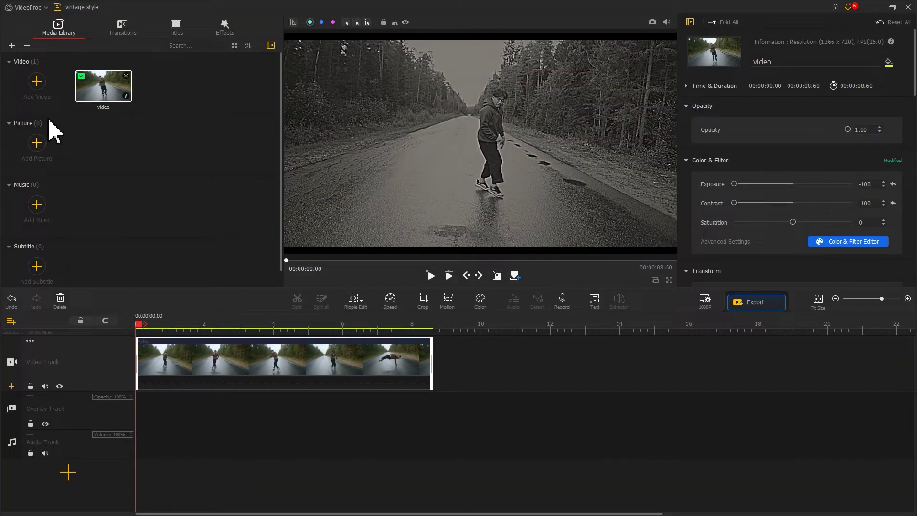
pyautogui.click(37, 81)
# Step: Import the vintage-digital-video and 16mm-film-Scratches clips into the Media Library
pyautogui.click(264, 96)
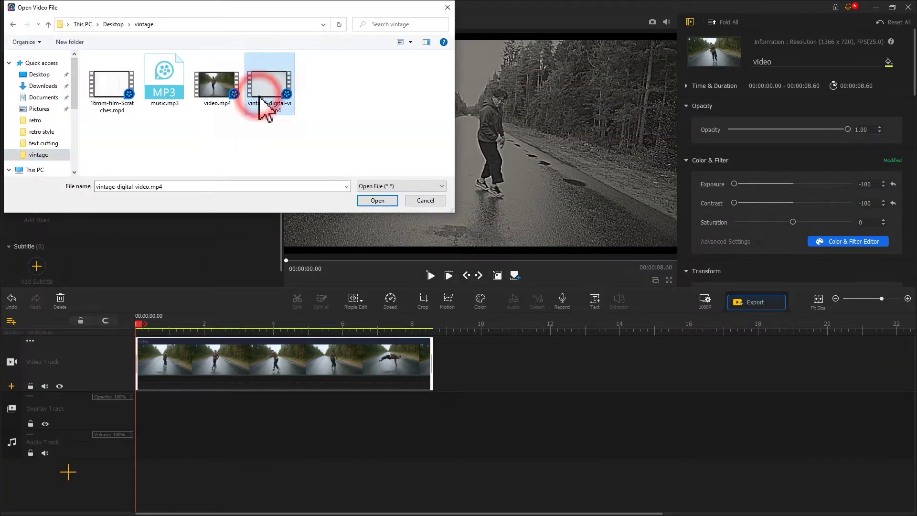
pyautogui.keyDown('ctrl'); pyautogui.click(112, 98); pyautogui.keyUp('ctrl')
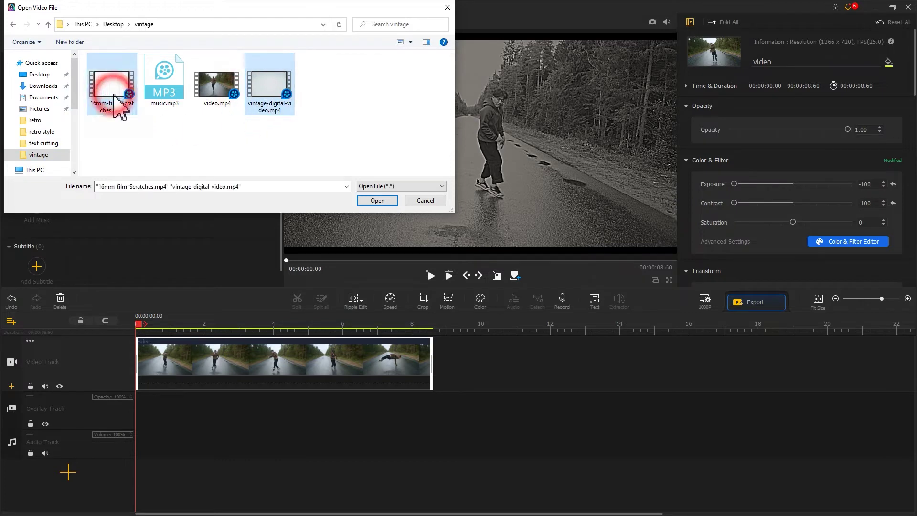
pyautogui.click(377, 201)
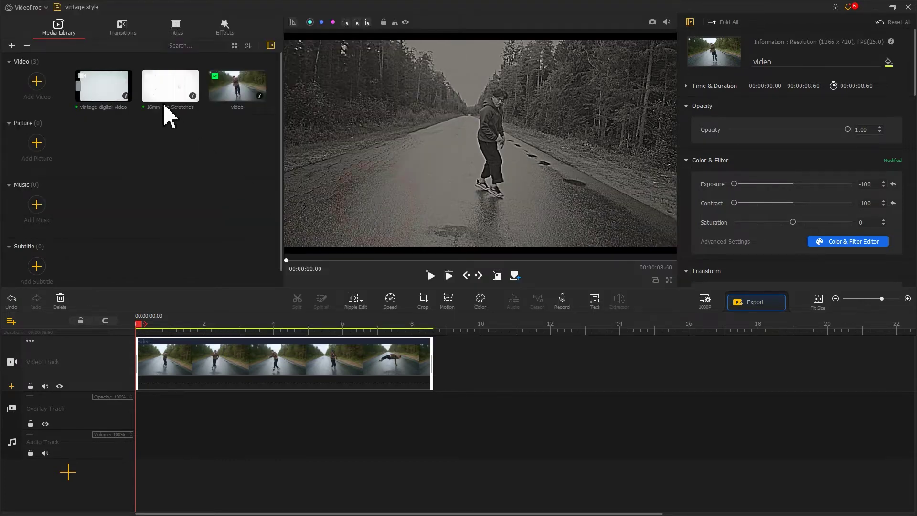
# Step: Preview both clips and place 16mm-film-Scratches on the Overlay Track
pyautogui.doubleClick(155, 91)
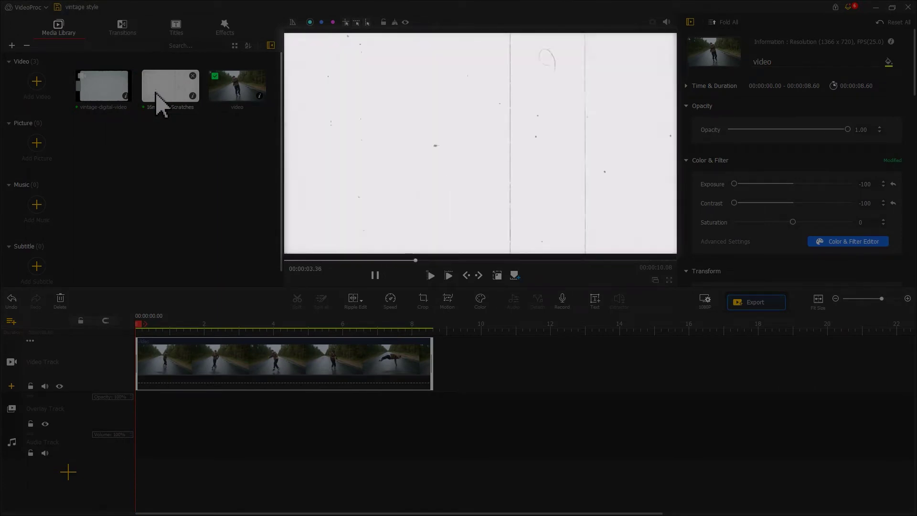
pyautogui.doubleClick(102, 89)
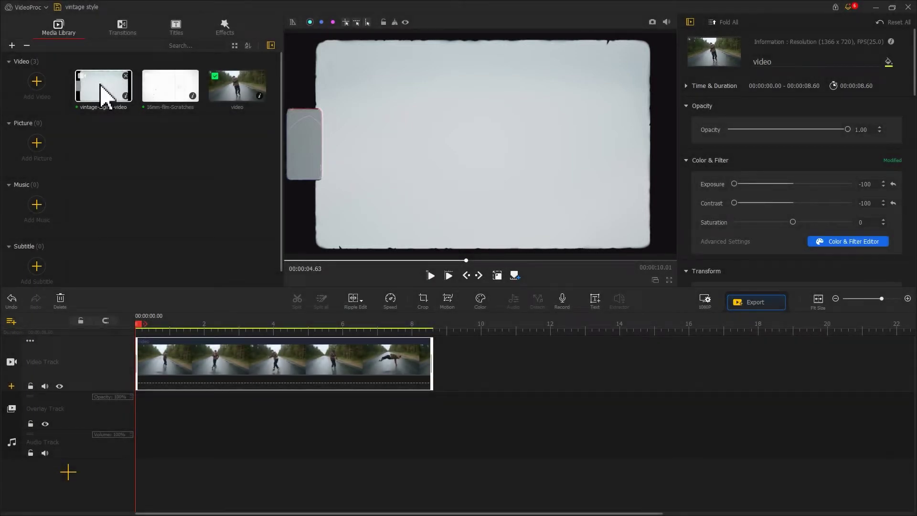
pyautogui.moveTo(164, 98); pyautogui.dragTo(128, 432)
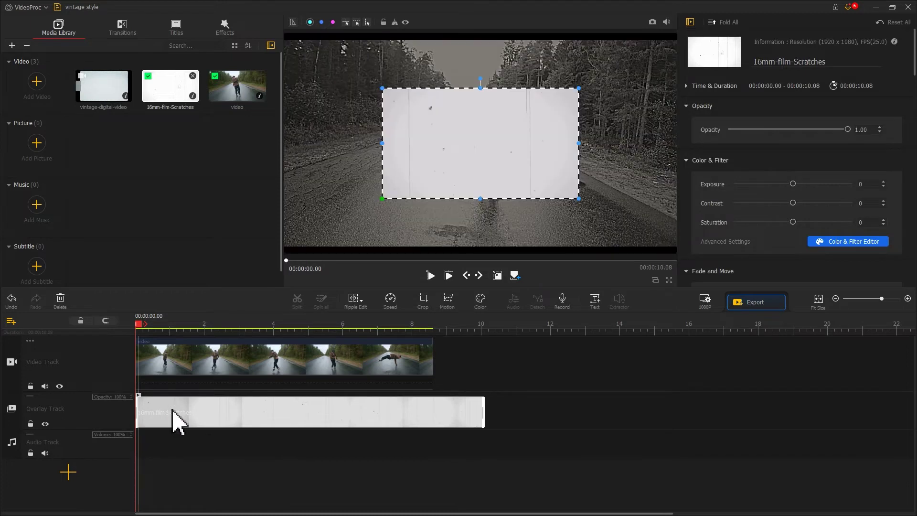
# Step: Stretch the scratches overlay in the preview until it fills the whole frame
pyautogui.moveTo(382, 198); pyautogui.dragTo(286, 252)
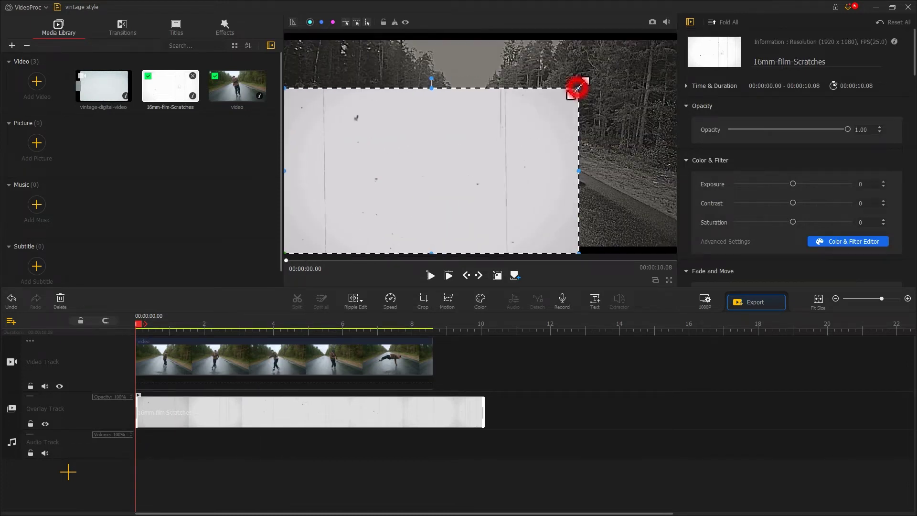
pyautogui.moveTo(578, 88); pyautogui.dragTo(680, 52)
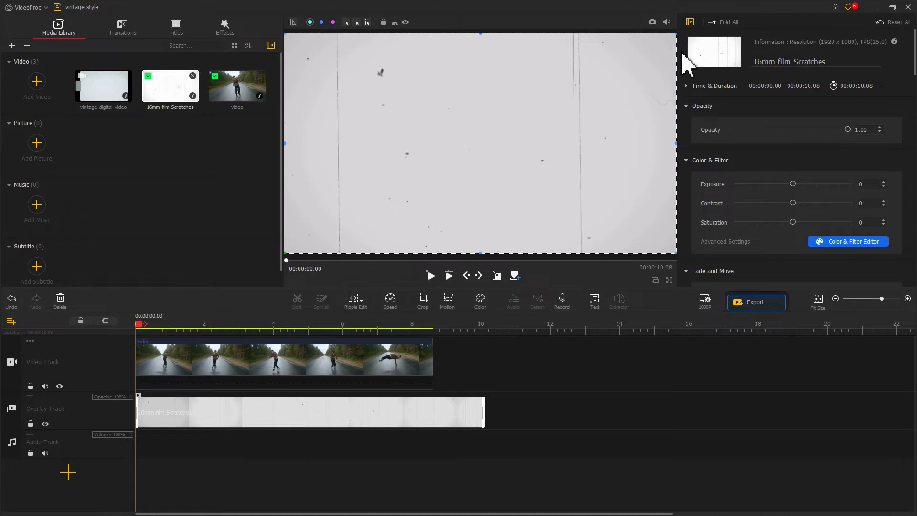
pyautogui.click(496, 275)
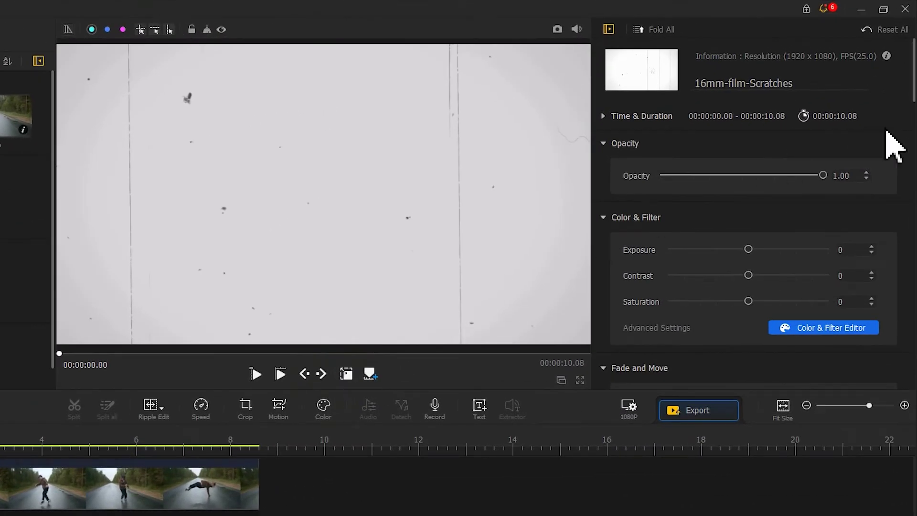
# Step: Set the scratches overlay's Compositing blend mode to Multiply
pyautogui.moveTo(912, 89); pyautogui.dragTo(910, 405)
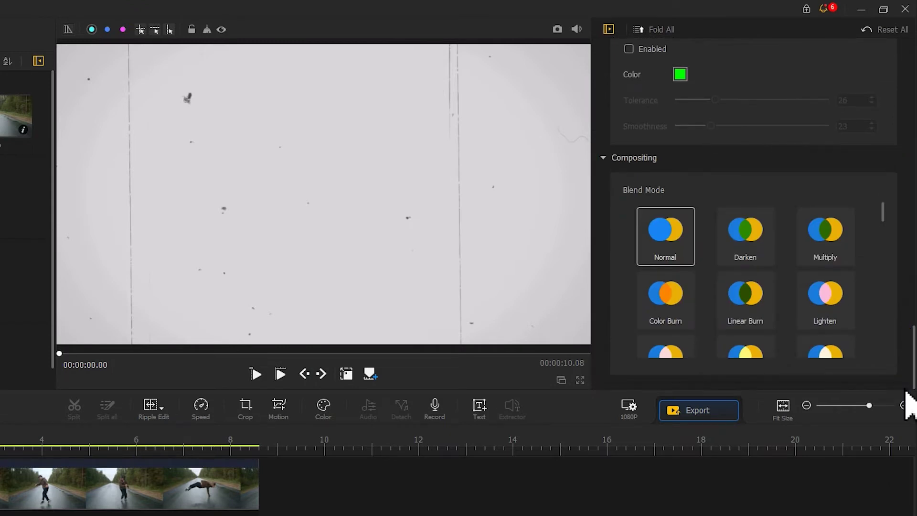
pyautogui.click(838, 265)
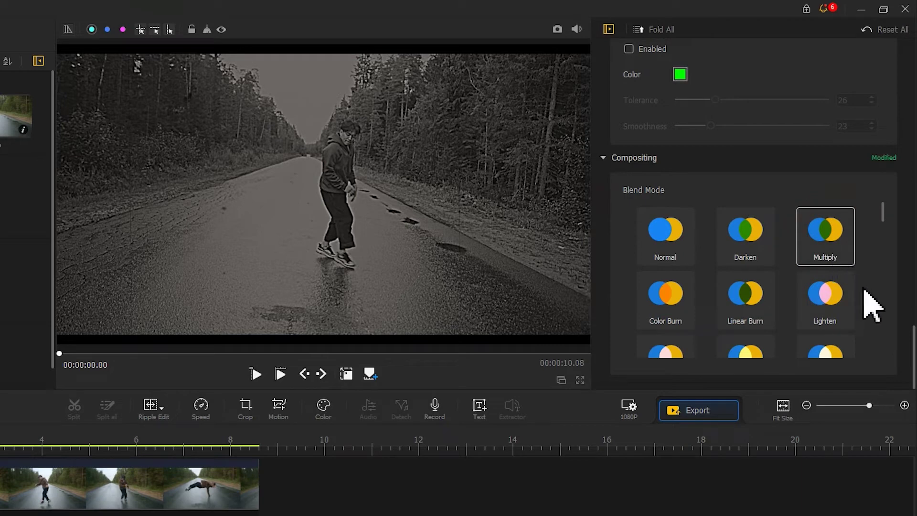
pyautogui.moveTo(912, 352); pyautogui.dragTo(913, 211)
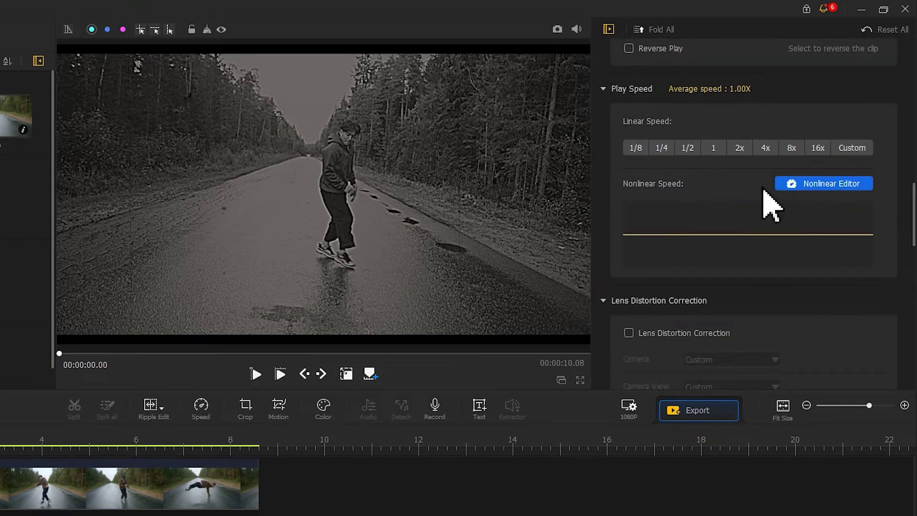
# Step: Set the scratches overlay to 1/2 speed, trim it to 8.60 s, and add Overlay Track1
pyautogui.click(687, 148)
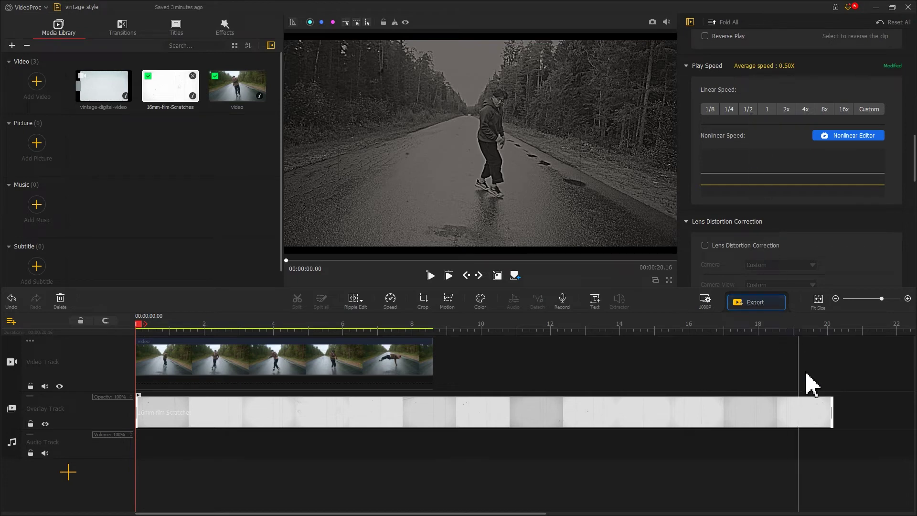
pyautogui.moveTo(829, 406); pyautogui.dragTo(431, 411)
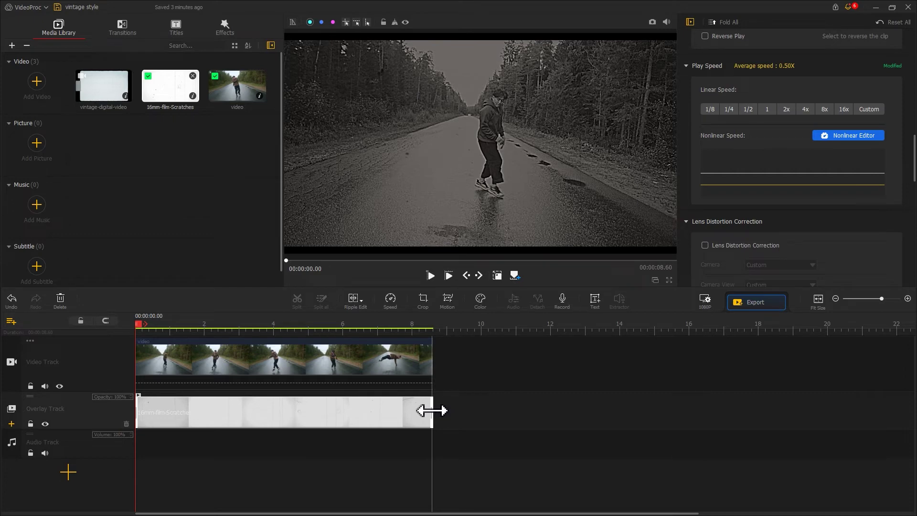
pyautogui.click(11, 424)
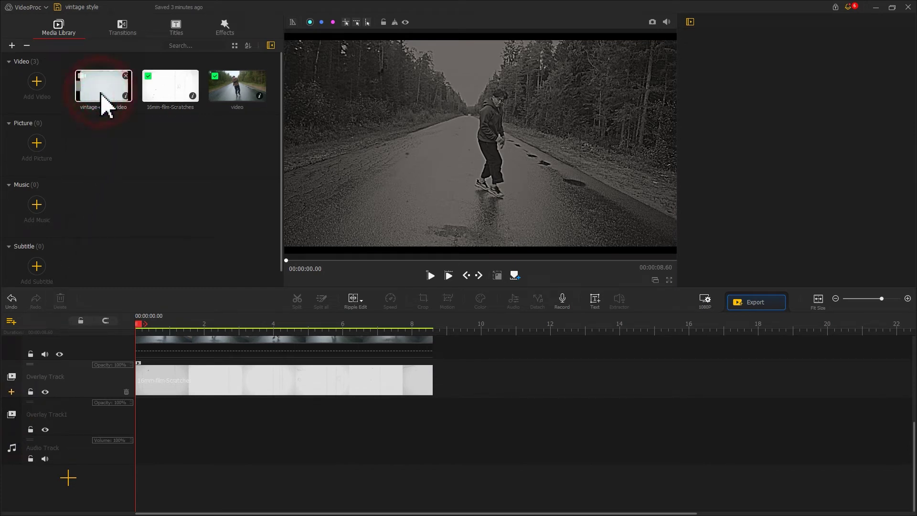
# Step: Put vintage-digital-video on Overlay Track1, stretch it to fill the frame, and blend with Multiply
pyautogui.moveTo(104, 102); pyautogui.dragTo(135, 424)
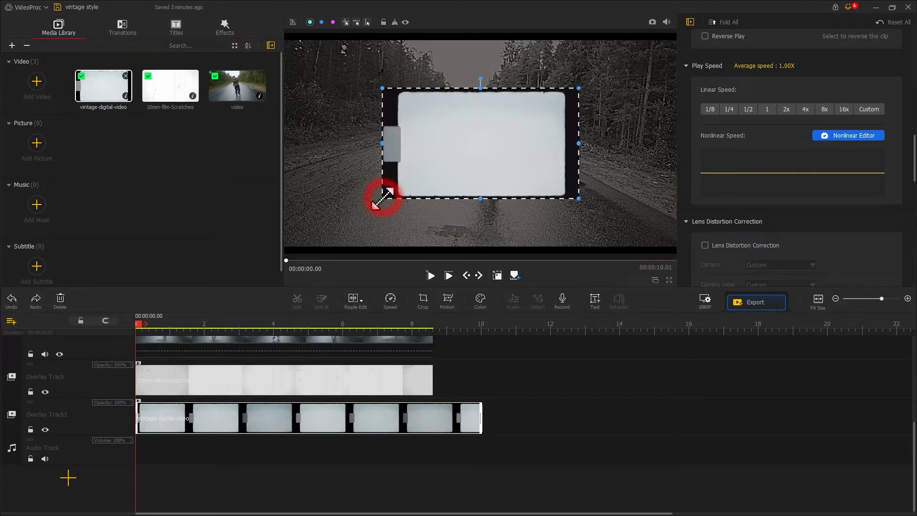
pyautogui.moveTo(382, 198); pyautogui.dragTo(282, 254)
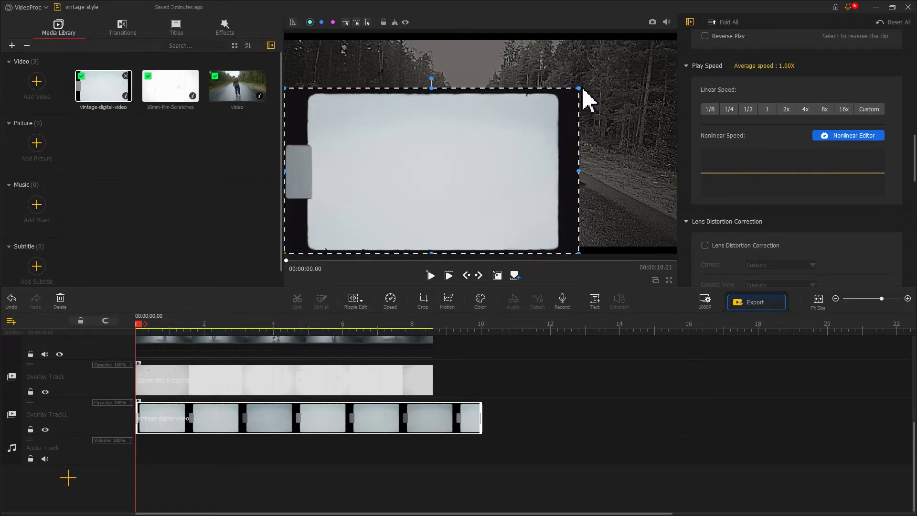
pyautogui.moveTo(579, 88); pyautogui.dragTo(677, 34)
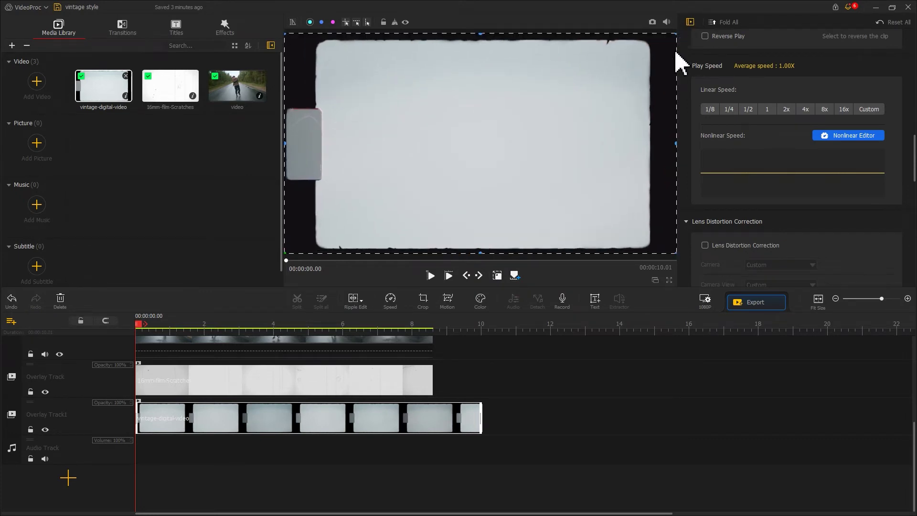
pyautogui.click(498, 275)
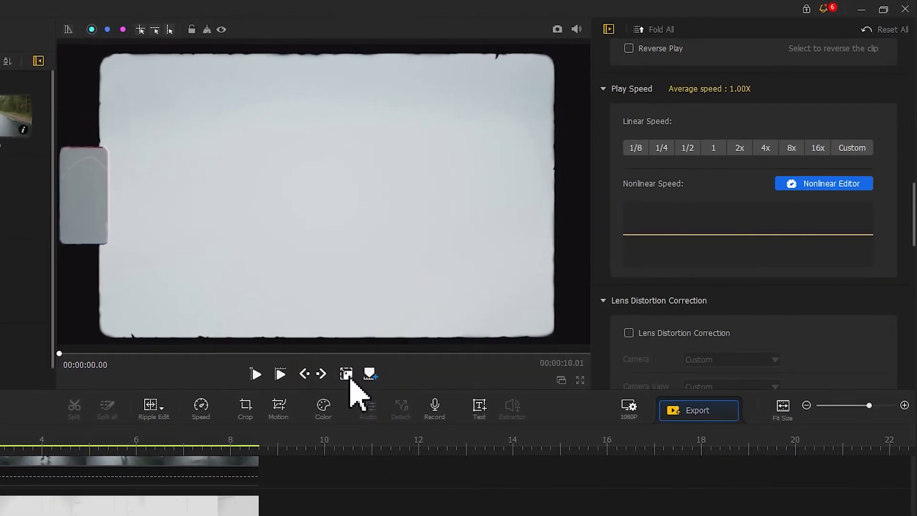
pyautogui.moveTo(913, 210); pyautogui.dragTo(912, 363)
pyautogui.click(838, 265)
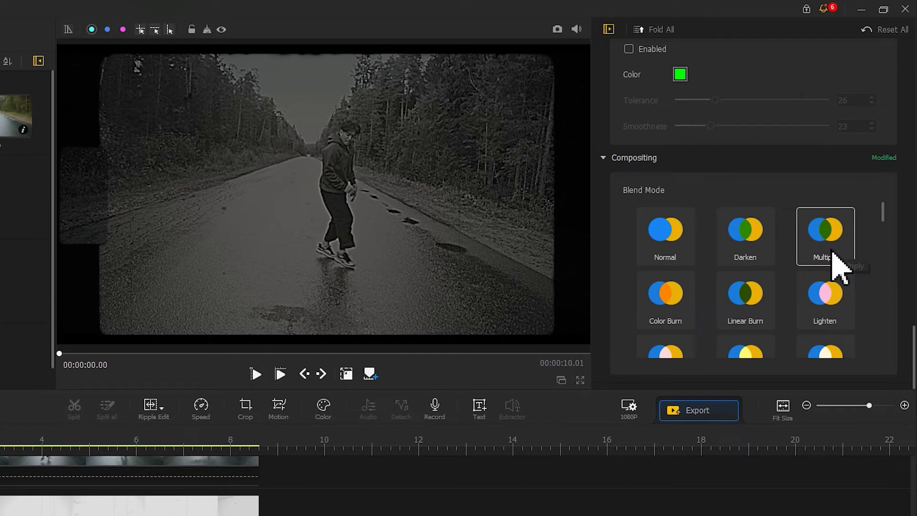
# Step: Switch the vintage frame to Overlay blending, 1/2 speed, and trim it to end at 00:00:08.60
pyautogui.moveTo(882, 210); pyautogui.dragTo(885, 264)
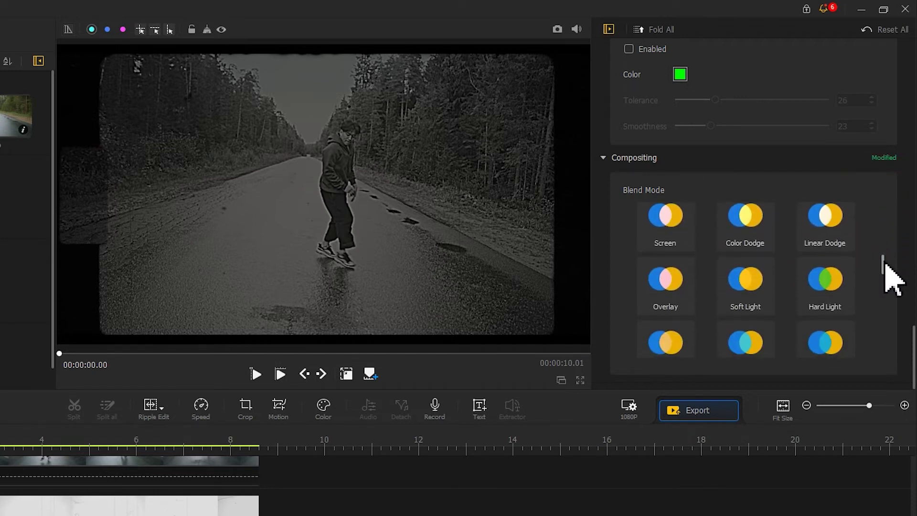
pyautogui.click(682, 292)
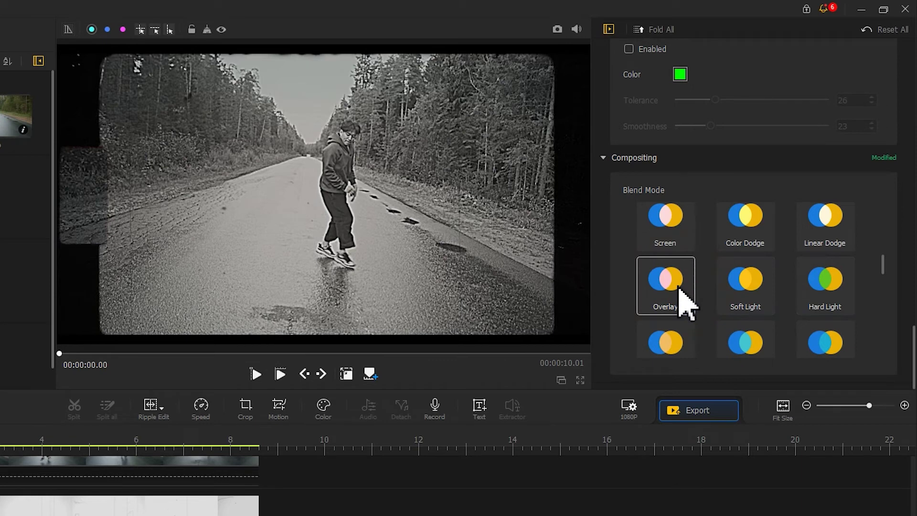
pyautogui.moveTo(907, 353); pyautogui.dragTo(912, 181)
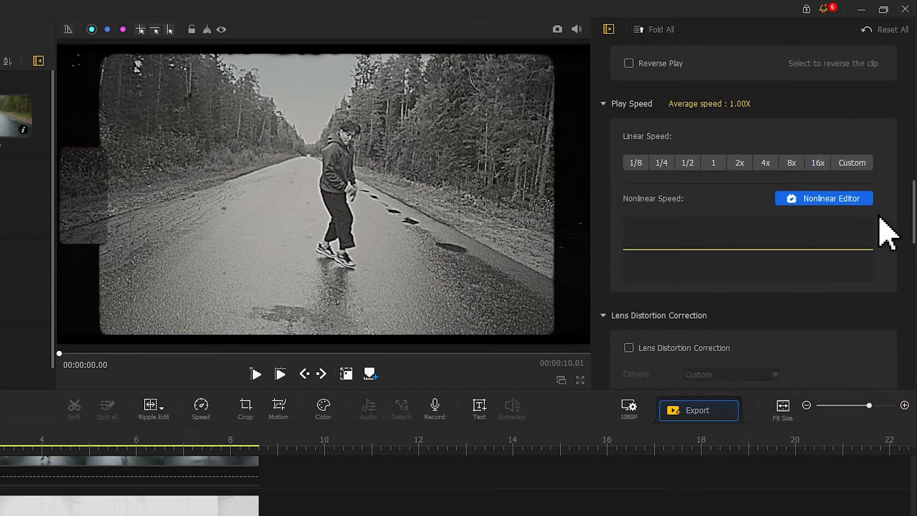
pyautogui.click(688, 165)
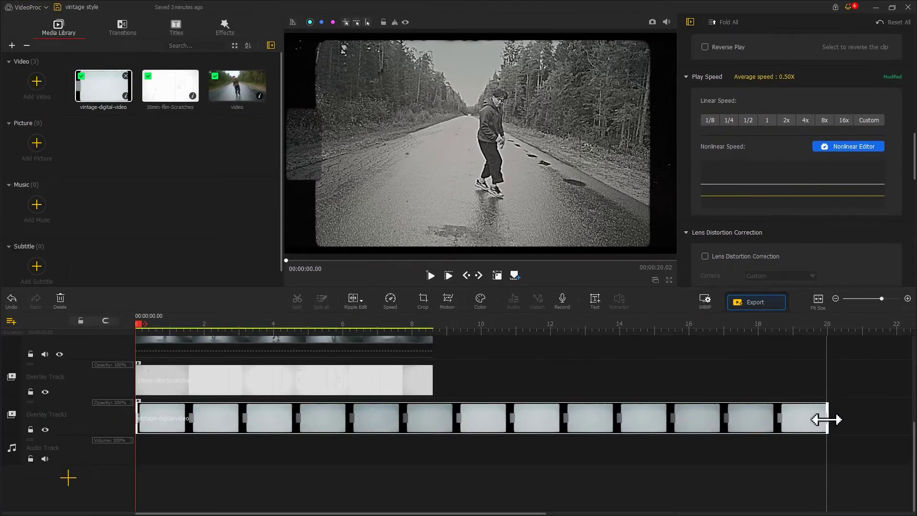
pyautogui.click(817, 421)
pyautogui.moveTo(818, 420); pyautogui.dragTo(432, 413)
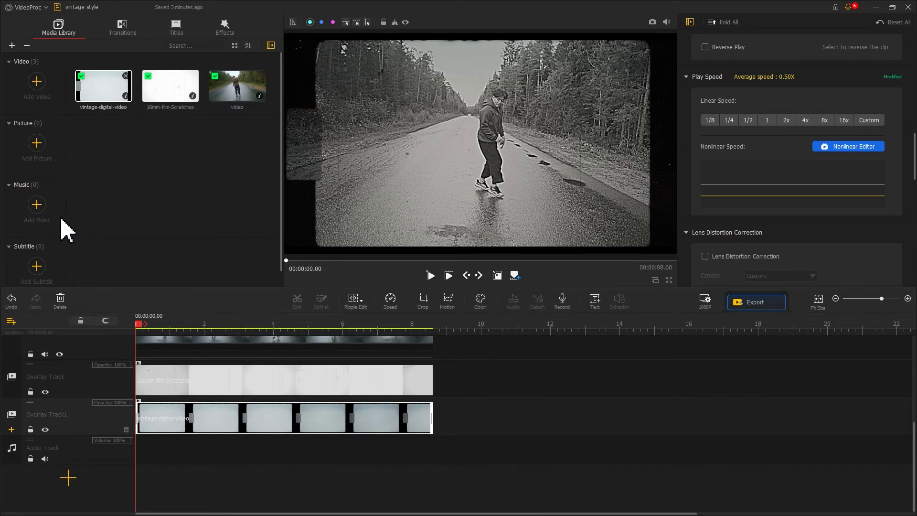
# Step: Import music.mp3 and place it on the Audio Track
pyautogui.click(46, 208)
pyautogui.click(174, 88)
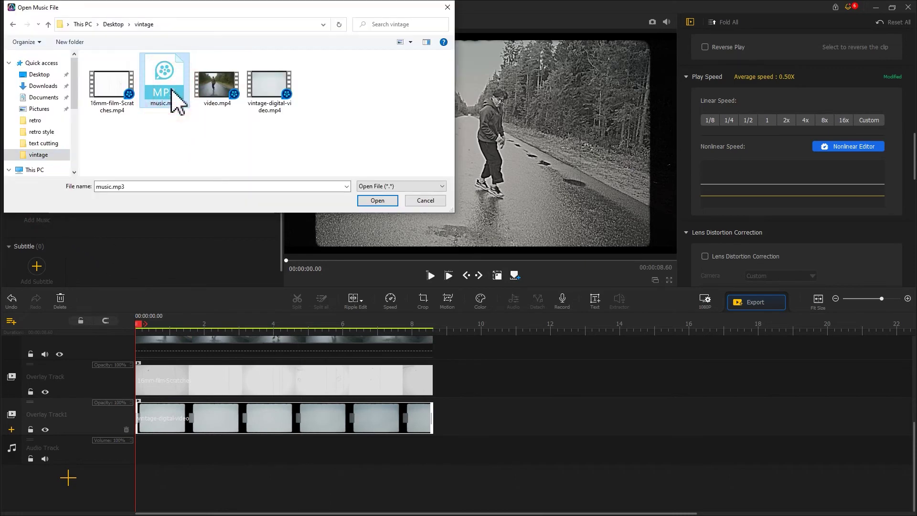
pyautogui.click(377, 201)
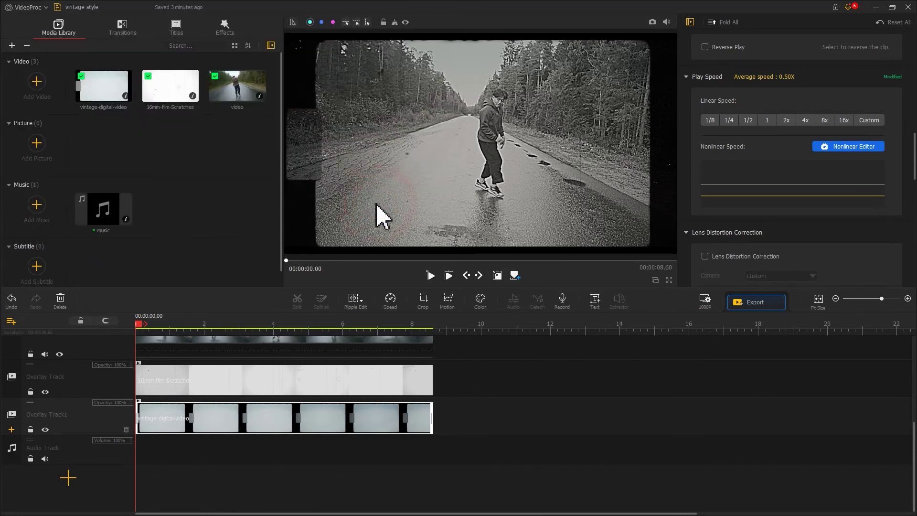
pyautogui.moveTo(106, 226); pyautogui.dragTo(128, 470)
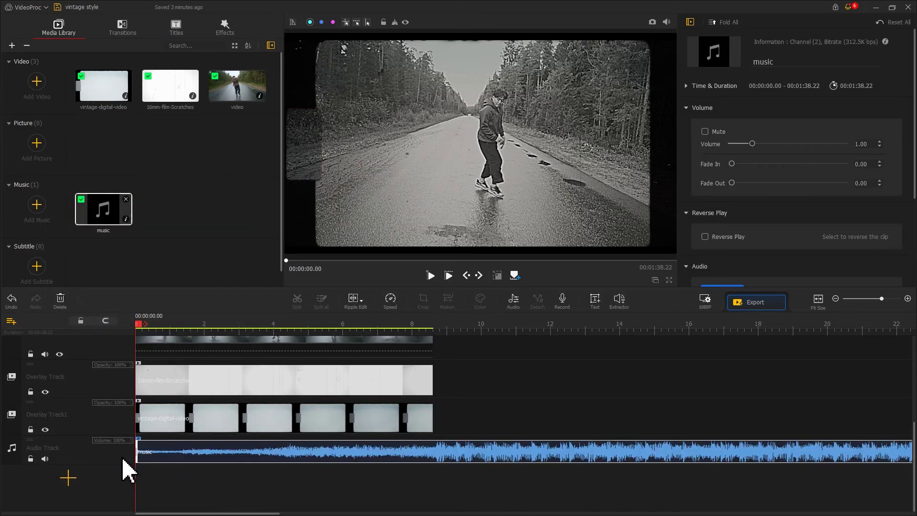
# Step: Split the music at 00:00:08.60, delete the remainder, and give it a 2.02 fade-out
pyautogui.moveTo(144, 325); pyautogui.dragTo(440, 326)
pyautogui.click(292, 305)
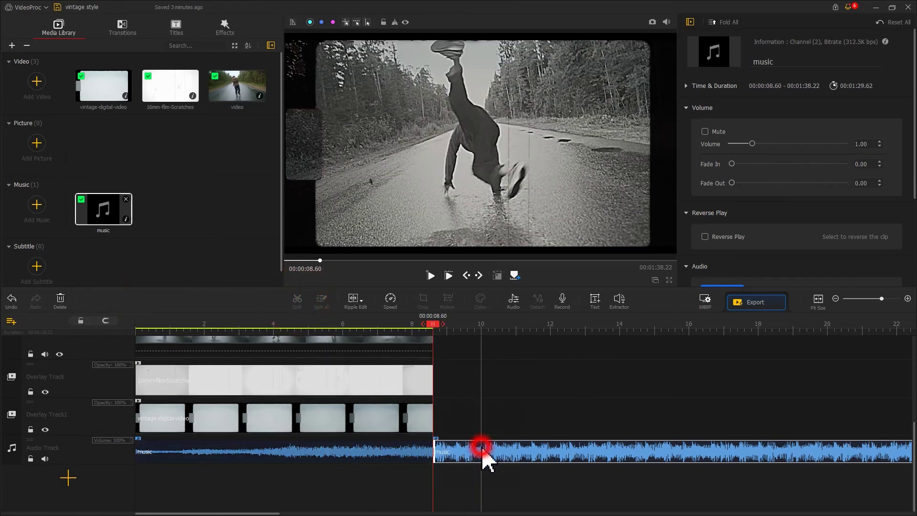
pyautogui.press('Delete')
pyautogui.click(327, 453)
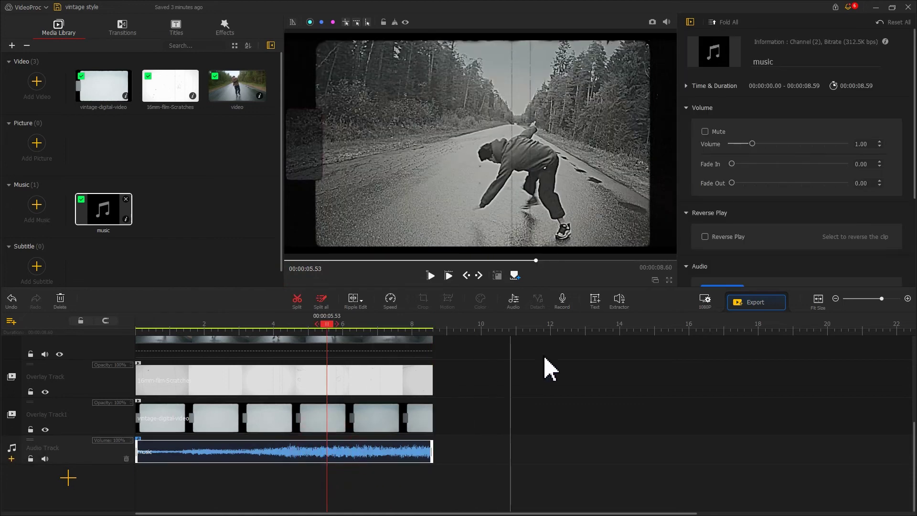
pyautogui.moveTo(732, 183); pyautogui.dragTo(742, 184)
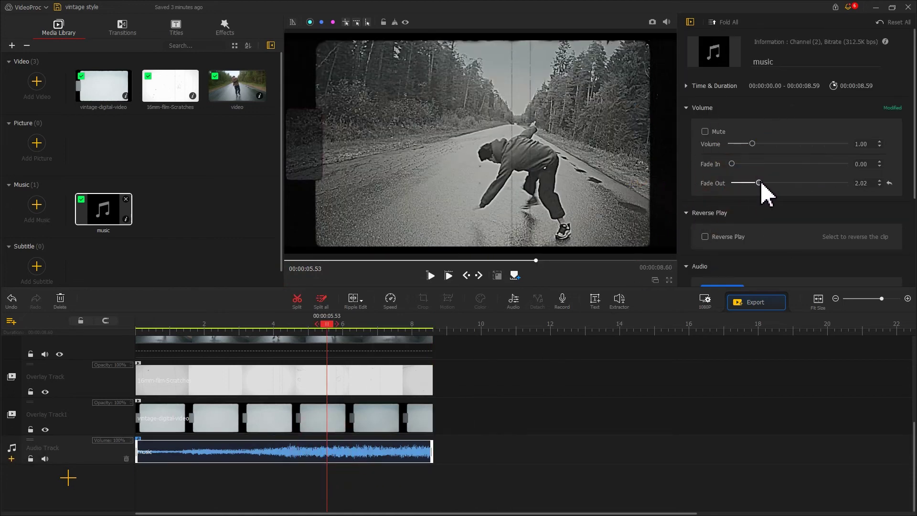